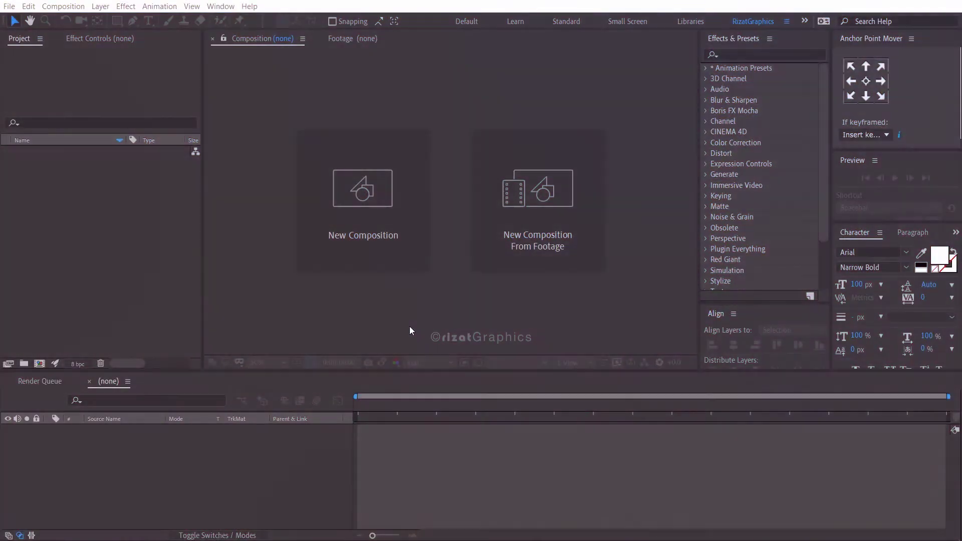
Step: Create the 'Countdown Timer' composition at 1920×1080, 30 fps, 0:00:20:00 duration
{"action": "left_click", "coordinate": [389, 253]}
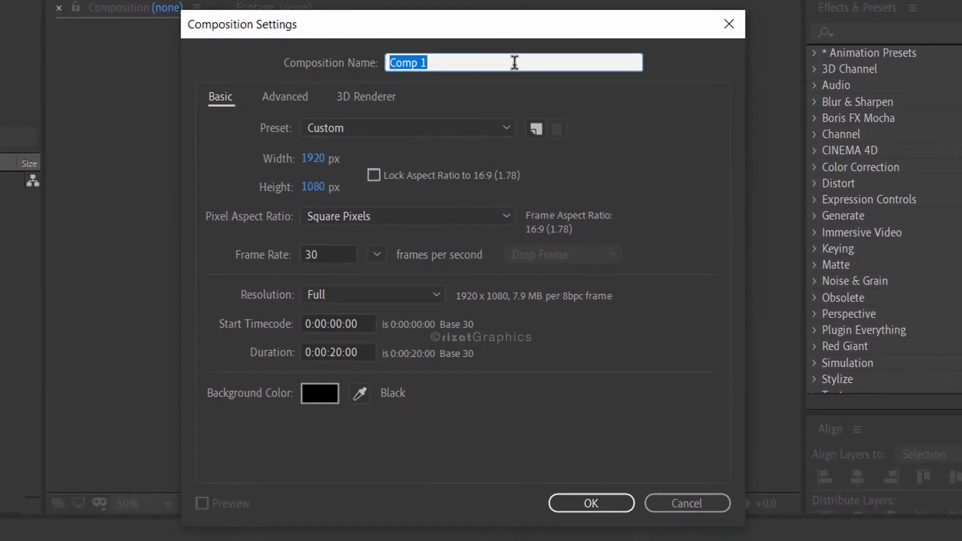
{"action": "type", "text": "Countdown Timer"}
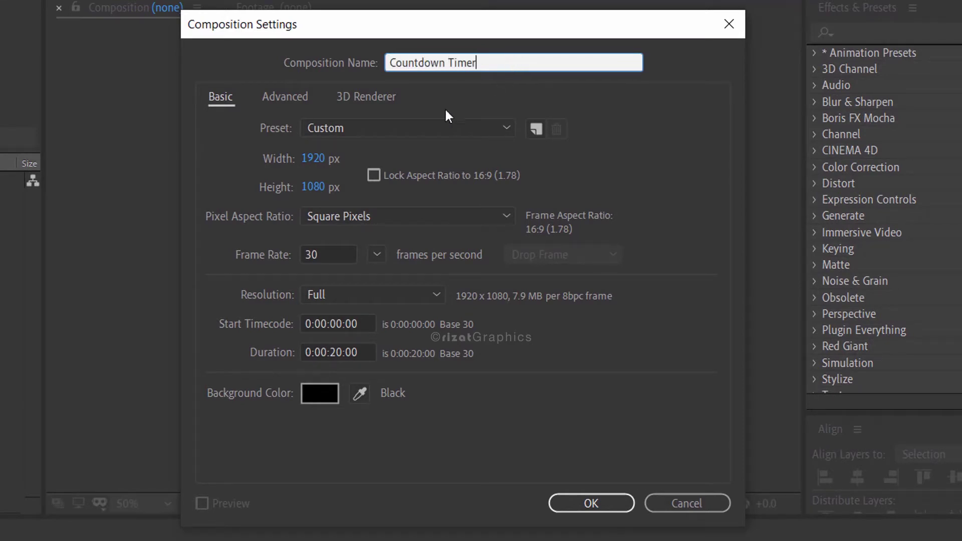
{"action": "left_click", "coordinate": [339, 159]}
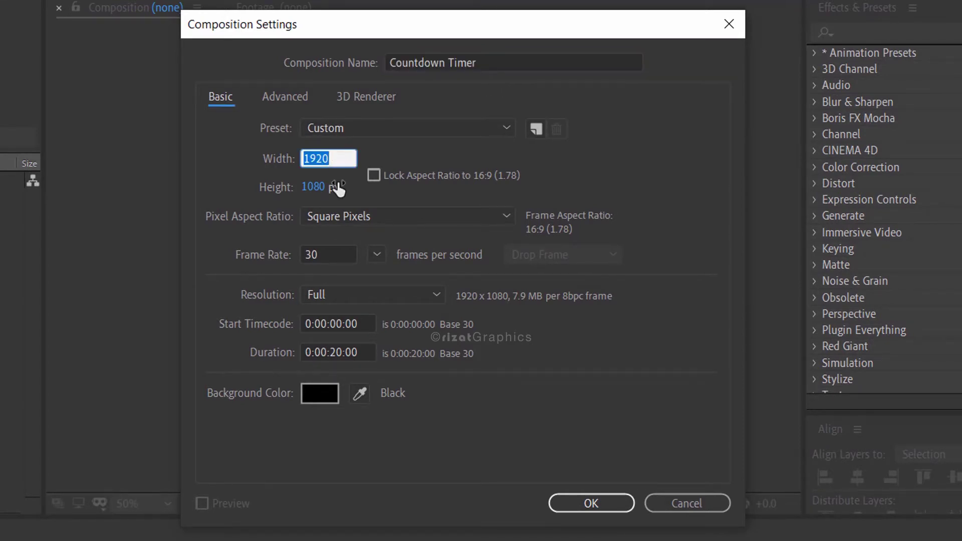
{"action": "left_click", "coordinate": [338, 189]}
{"action": "left_click", "coordinate": [341, 184]}
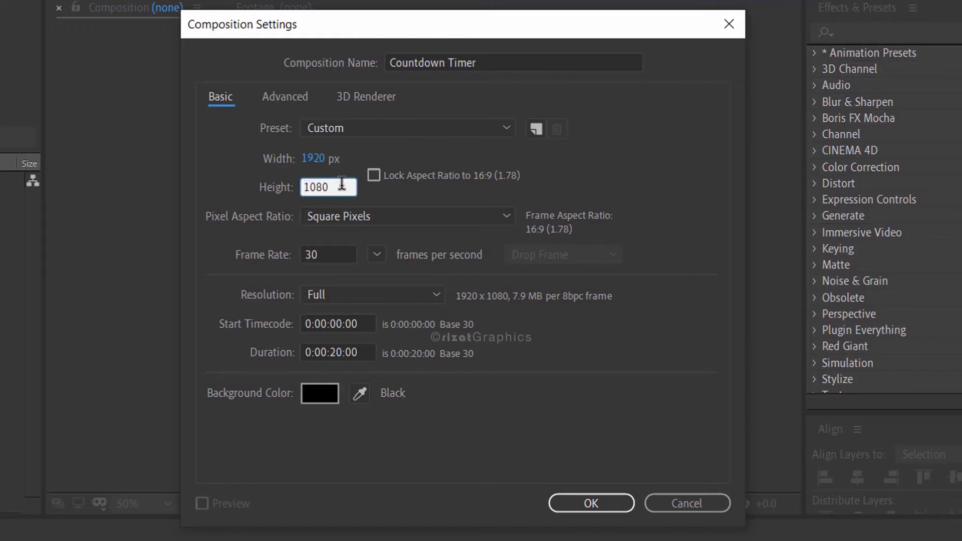
{"action": "left_click", "coordinate": [339, 250]}
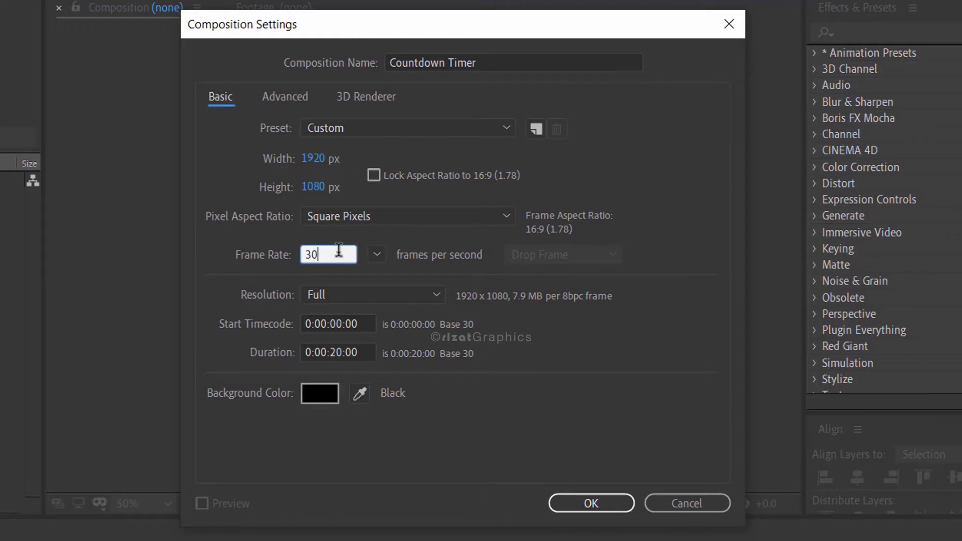
{"action": "left_click", "coordinate": [357, 349]}
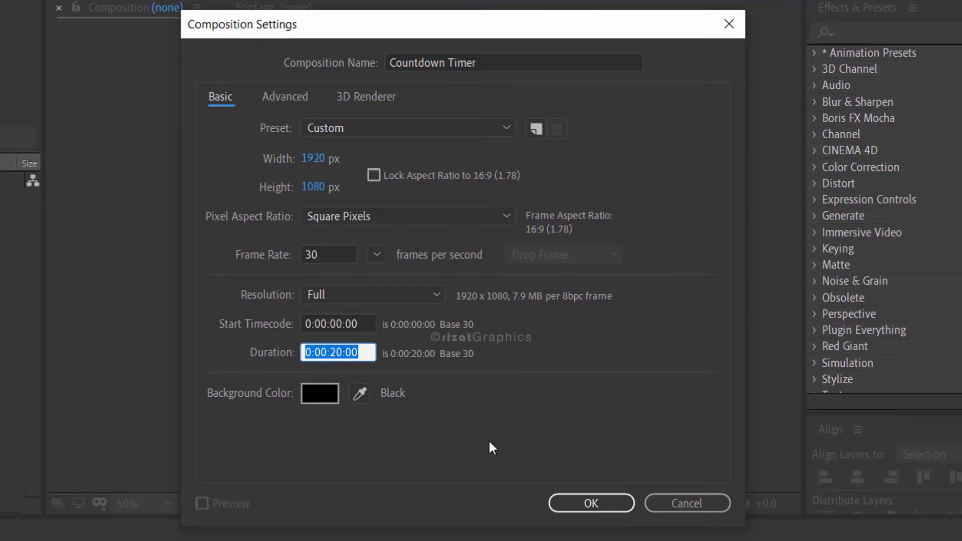
{"action": "left_click", "coordinate": [590, 502]}
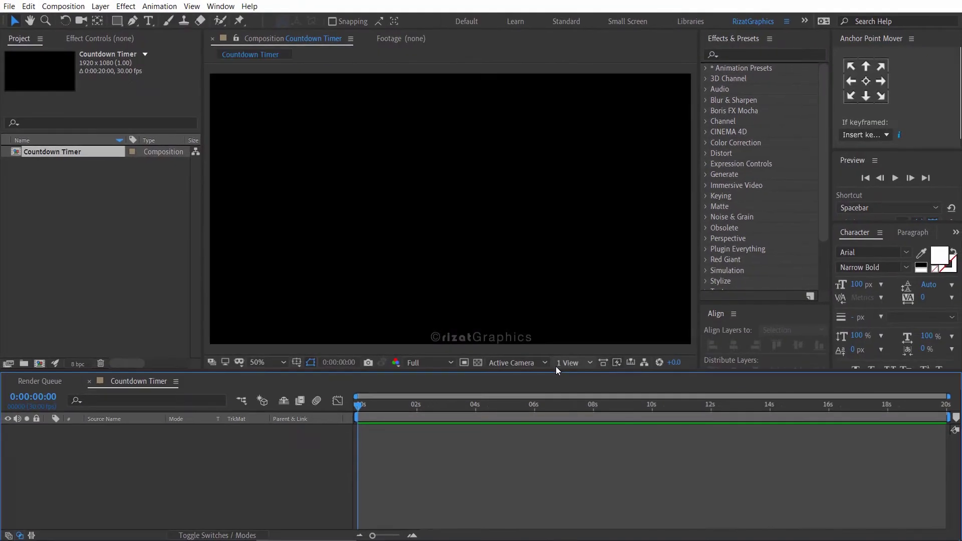
Step: Add a comp-size dark blue solid named 'Background' and lock its layer
{"action": "left_click", "coordinate": [100, 7]}
{"action": "mouse_move", "coordinate": [116, 21]}
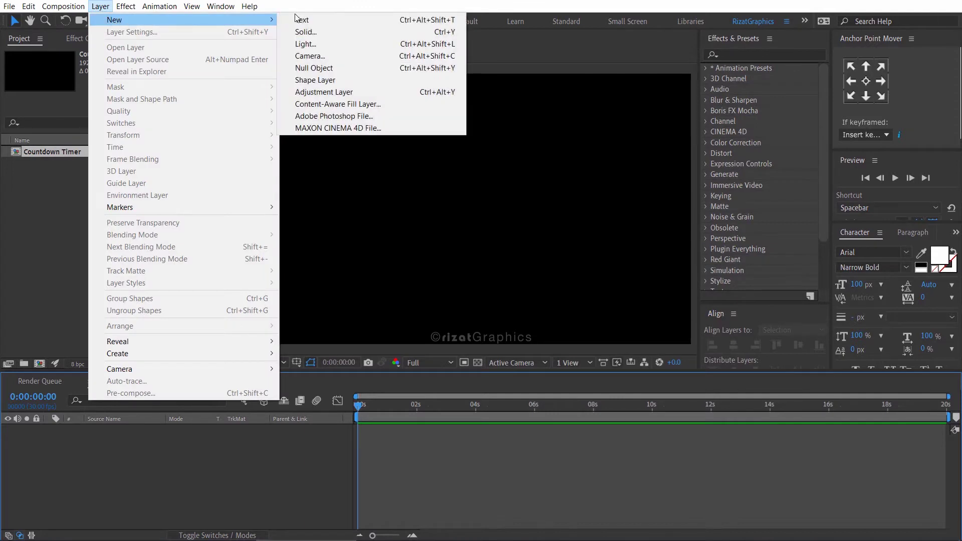
{"action": "left_click", "coordinate": [315, 32]}
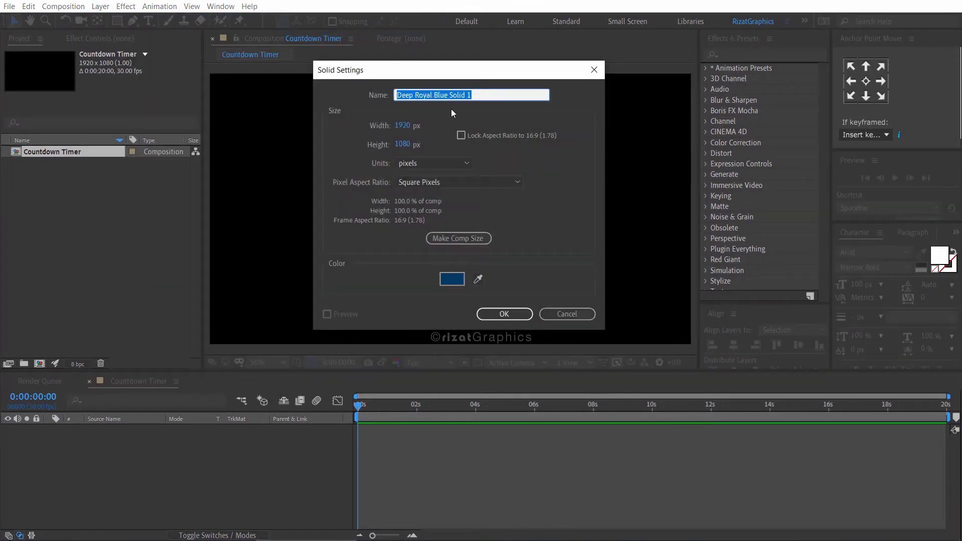
{"action": "type", "text": "Background"}
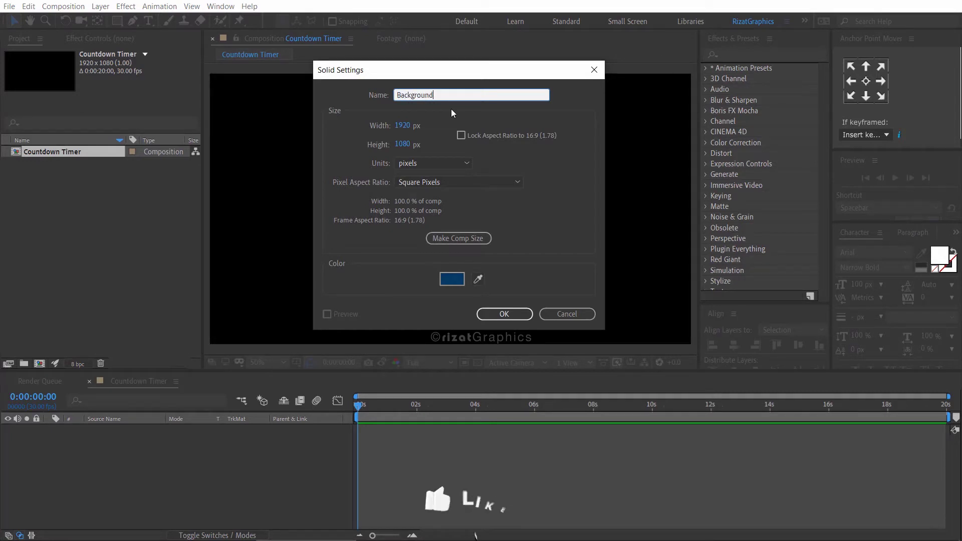
{"action": "left_click", "coordinate": [470, 237]}
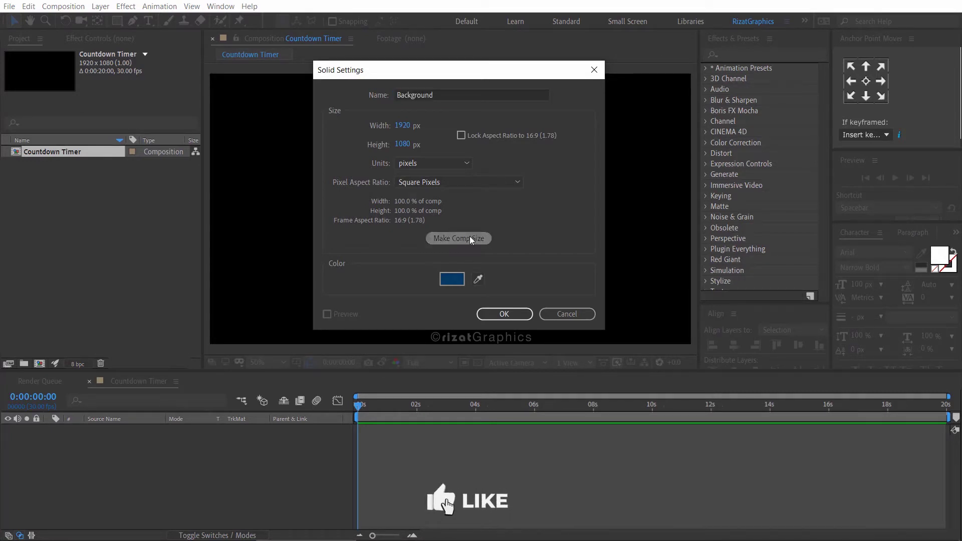
{"action": "left_click", "coordinate": [507, 315]}
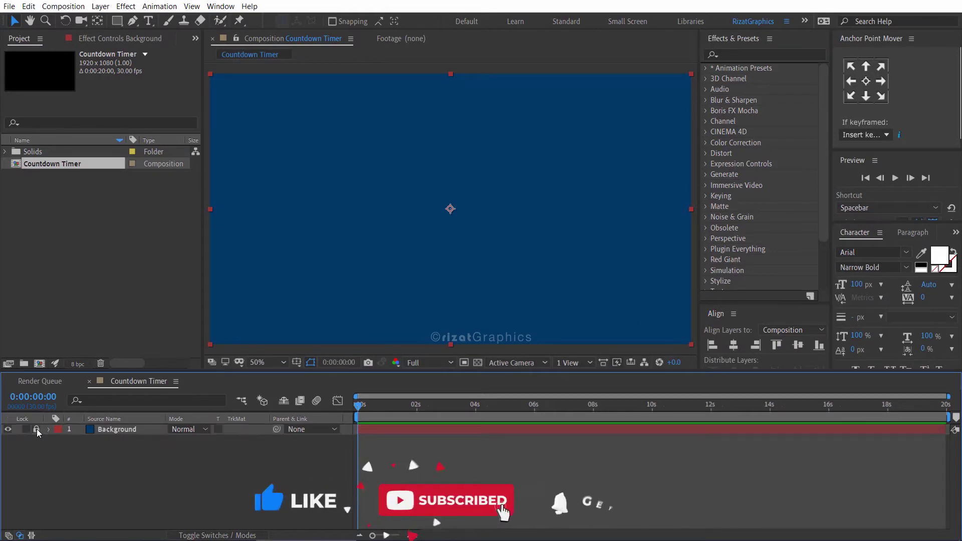
{"action": "left_click", "coordinate": [36, 430]}
{"action": "left_click", "coordinate": [148, 21]}
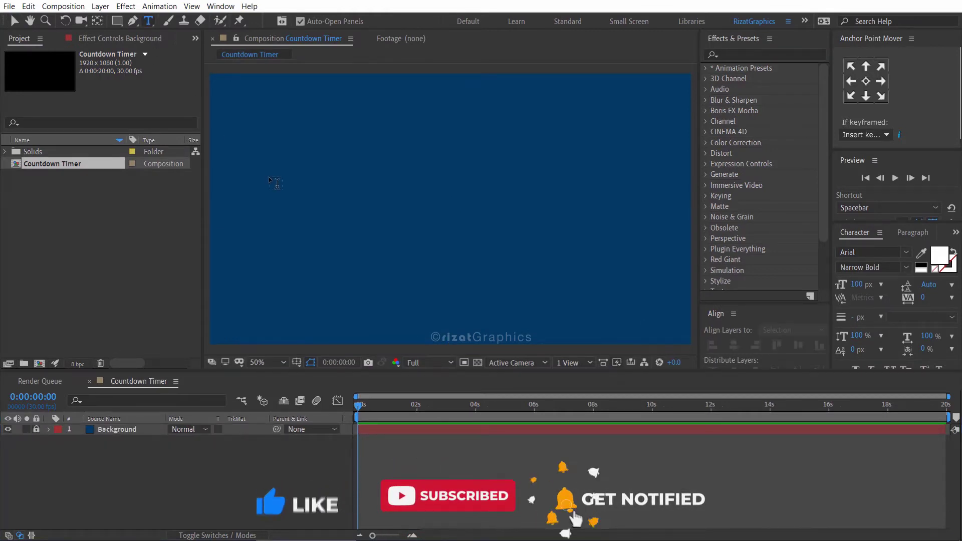
Step: Type 'Timer' in the comp at 400 px and centre it horizontally and vertically
{"action": "left_click", "coordinate": [388, 229]}
{"action": "type", "text": "Ti"}
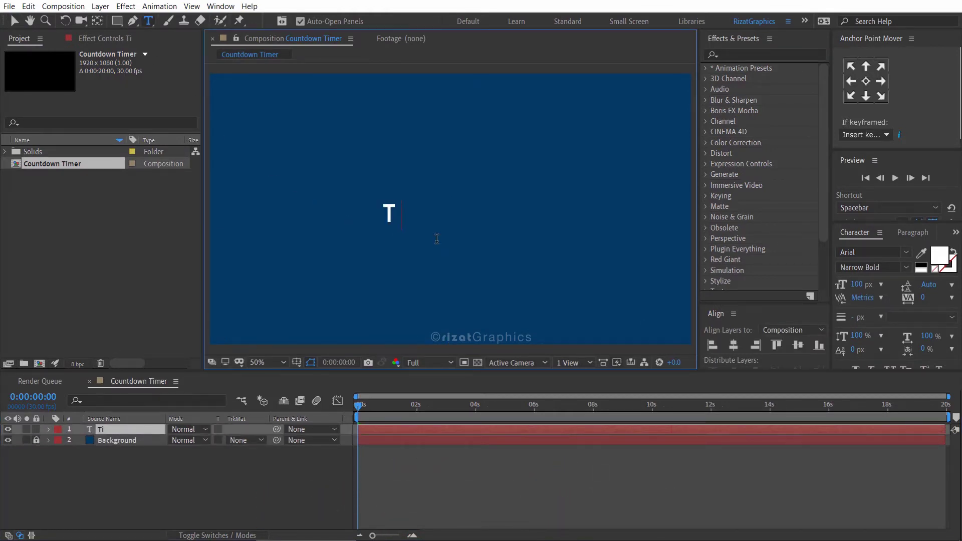
{"action": "type", "text": "mer"}
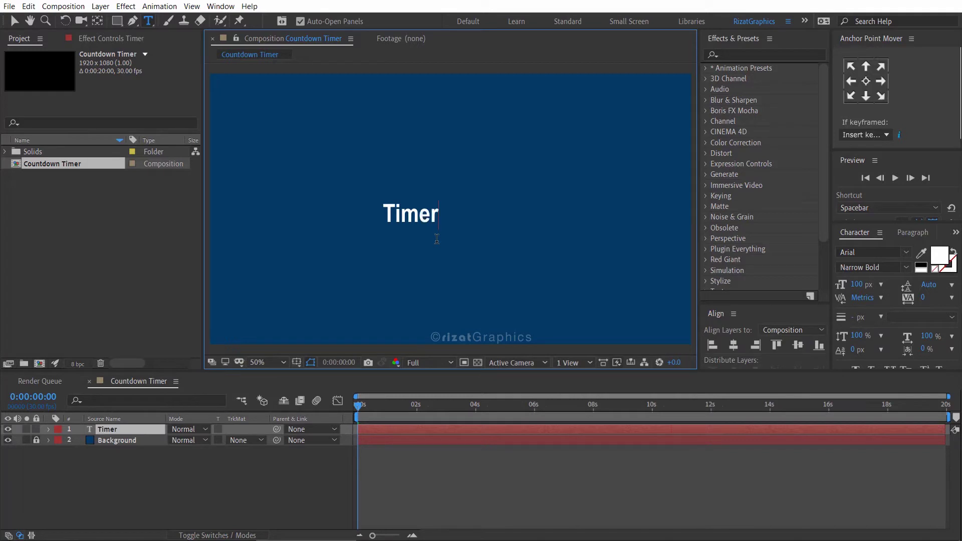
{"action": "key", "text": "ctrl+a"}
{"action": "left_click", "coordinate": [864, 285]}
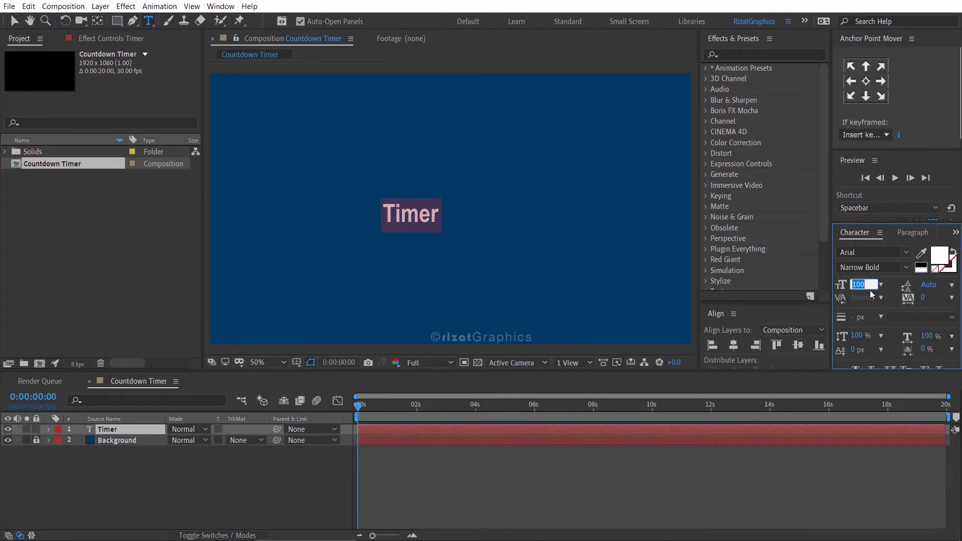
{"action": "type", "text": "400"}
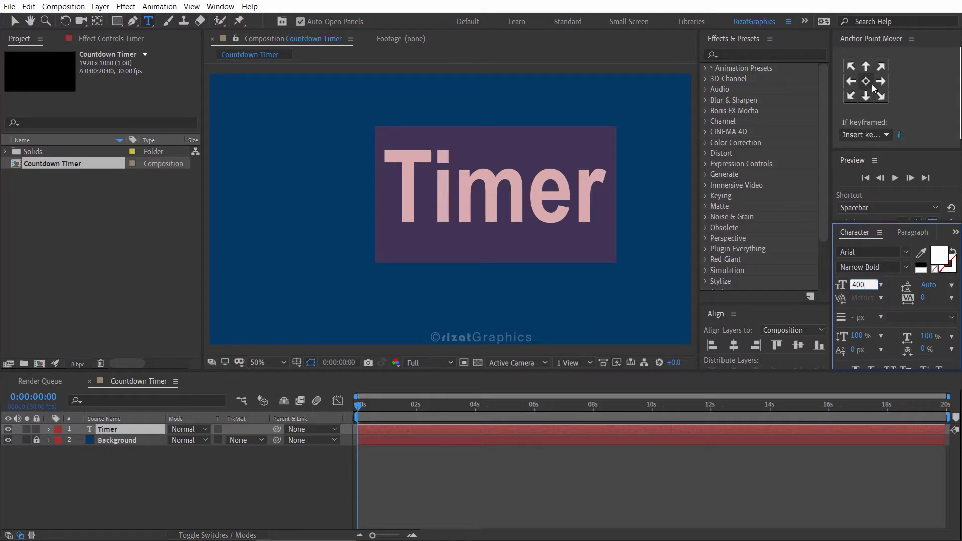
{"action": "left_click", "coordinate": [871, 118]}
{"action": "left_click", "coordinate": [801, 345]}
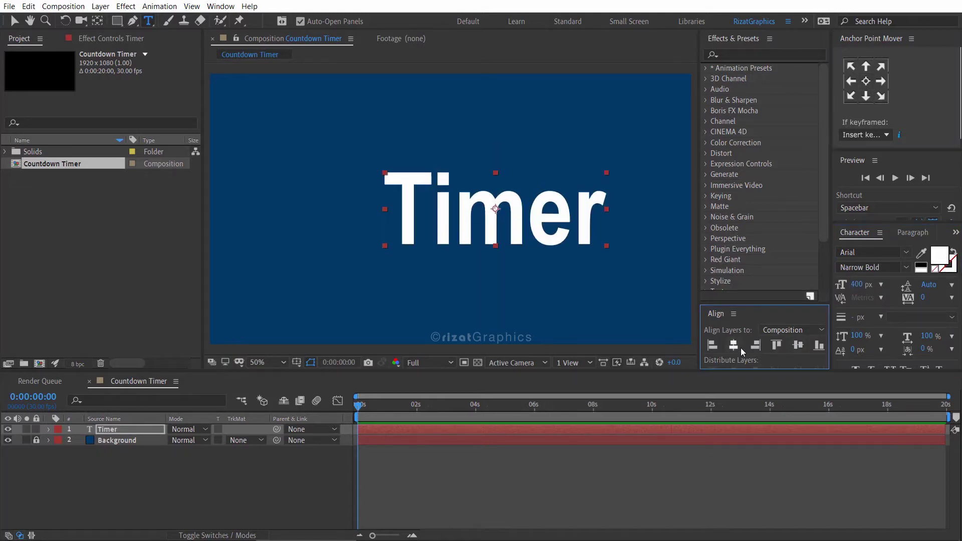
{"action": "left_click", "coordinate": [733, 346]}
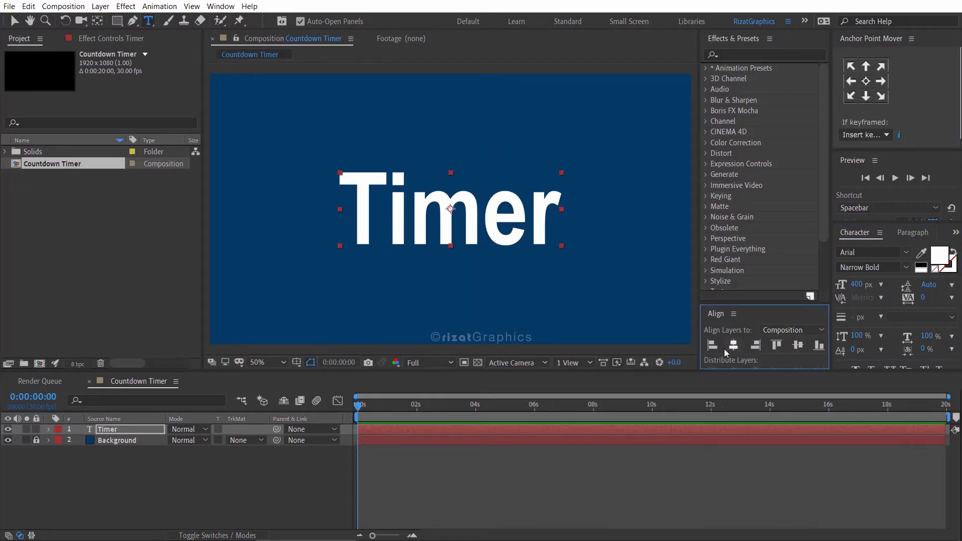
Step: Add an Expression Controls Slider Control effect to the Timer layer
{"action": "right_click", "coordinate": [114, 431]}
{"action": "mouse_move", "coordinate": [171, 295]}
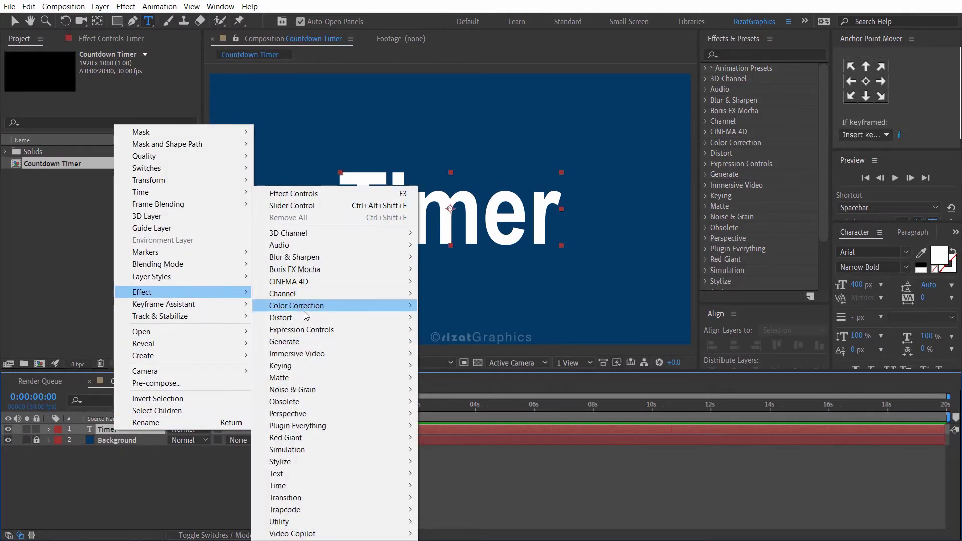
{"action": "mouse_move", "coordinate": [400, 334]}
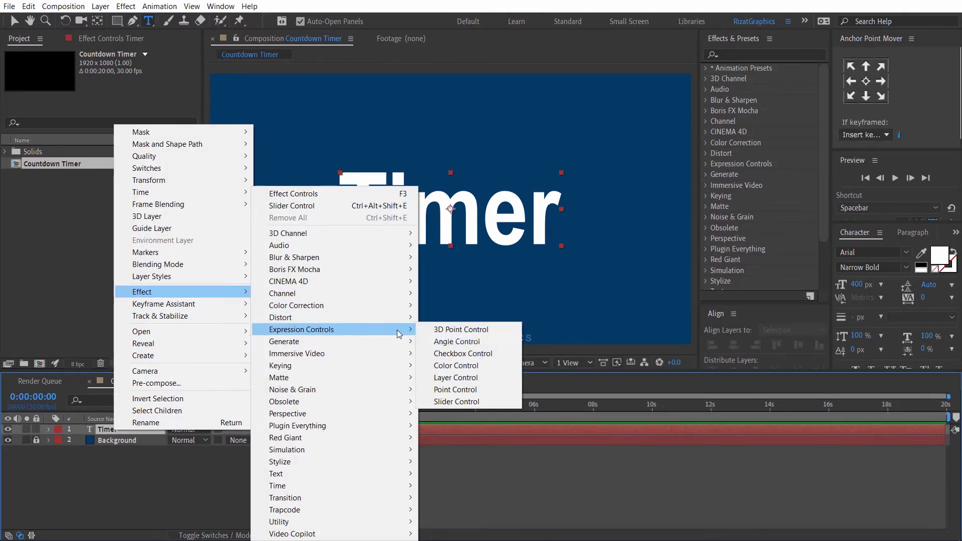
{"action": "left_click", "coordinate": [449, 402]}
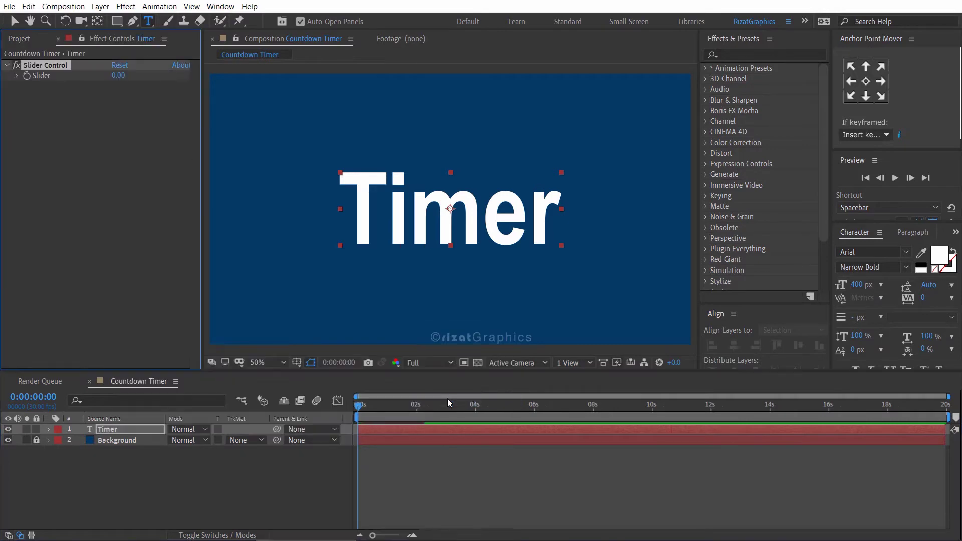
Step: Expand the Timer layer's Text group to show Source Text, and select the countdown script in Notepad
{"action": "key", "text": "v"}
{"action": "left_click", "coordinate": [103, 427]}
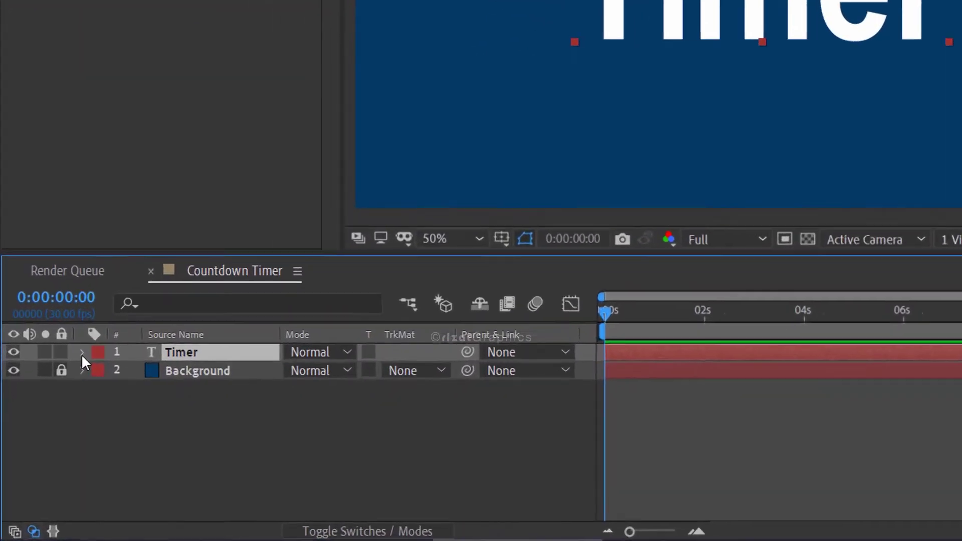
{"action": "left_click", "coordinate": [48, 429]}
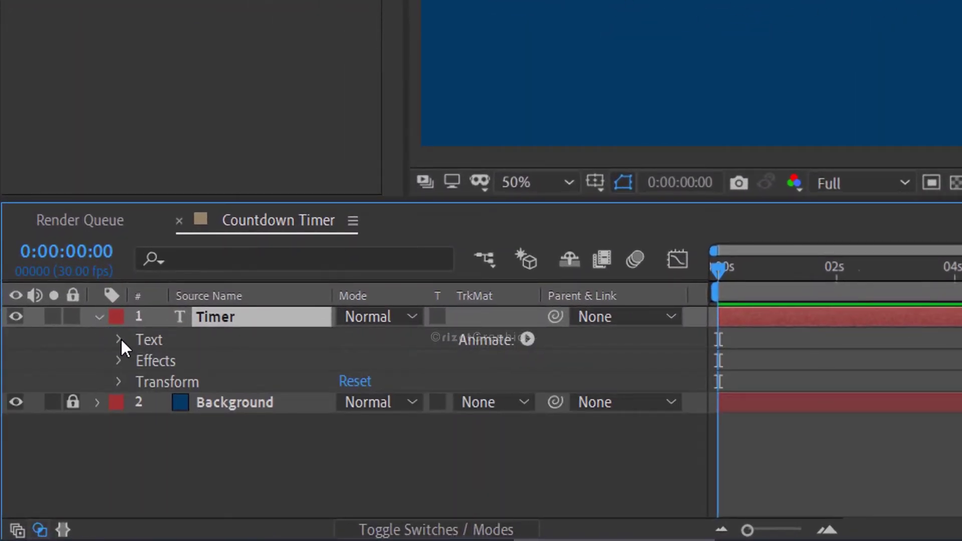
{"action": "left_click", "coordinate": [119, 339]}
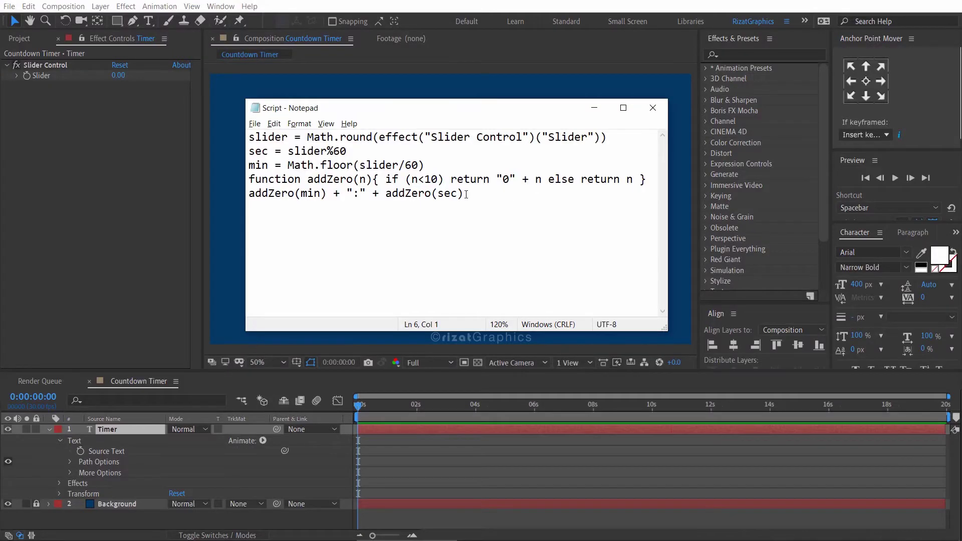
{"action": "left_click_drag", "start_coordinate": [465, 193], "coordinate": [248, 132]}
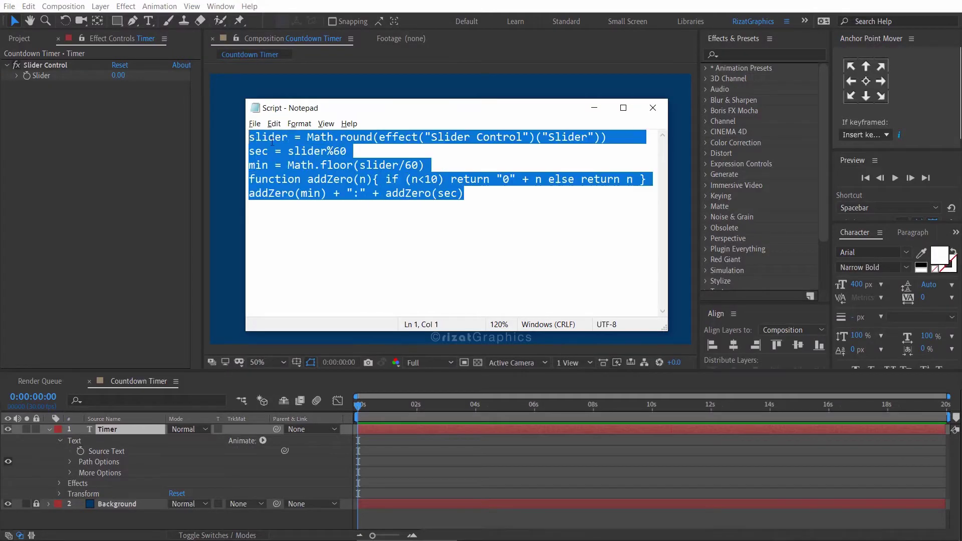
Step: Copy the countdown script and paste it as the Source Text expression
{"action": "right_click", "coordinate": [297, 148]}
{"action": "left_click", "coordinate": [280, 182]}
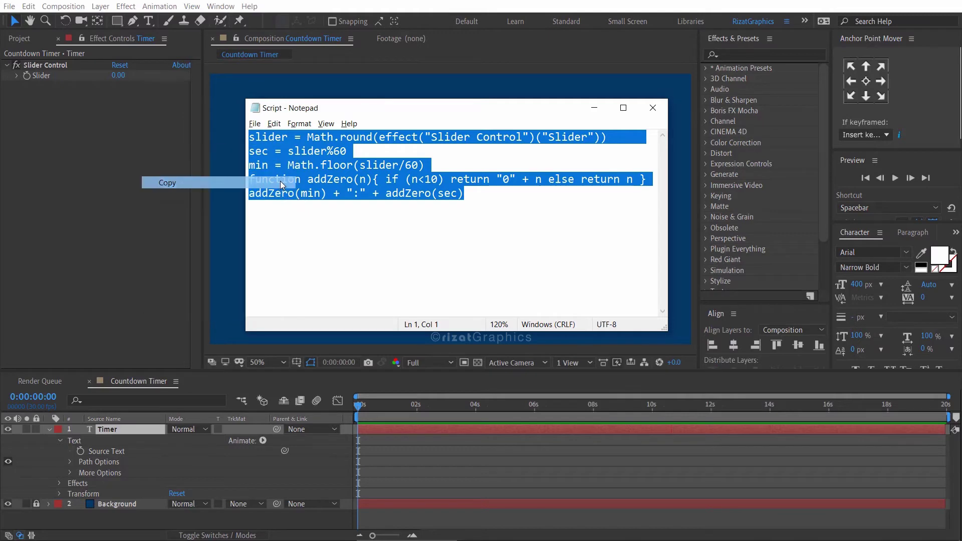
{"action": "left_click", "coordinate": [594, 108]}
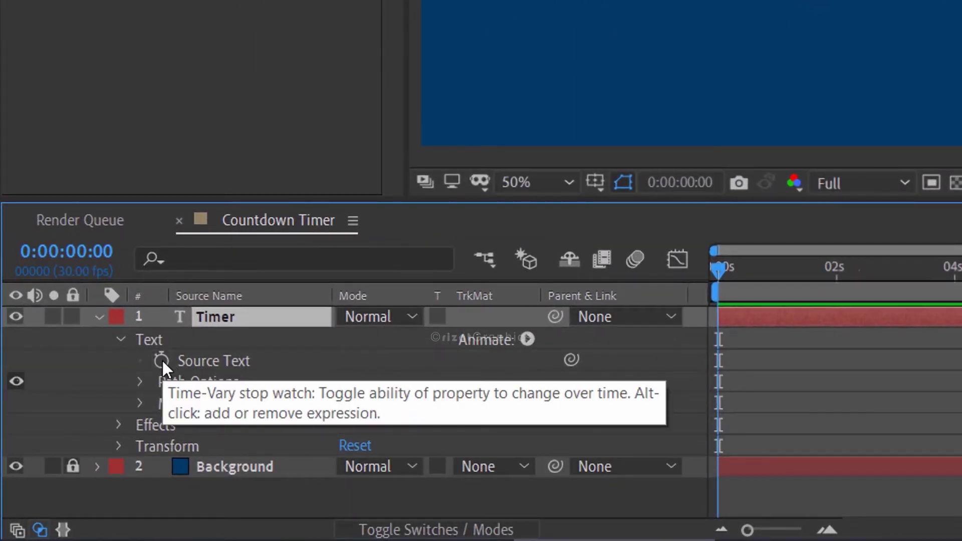
{"action": "left_click", "coordinate": [162, 360], "text": "alt"}
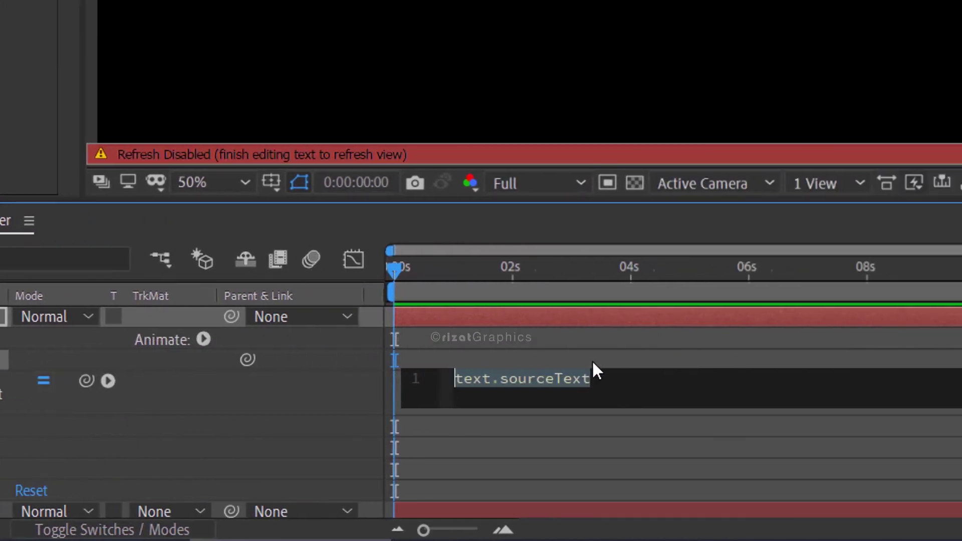
{"action": "key", "text": "ctrl+v"}
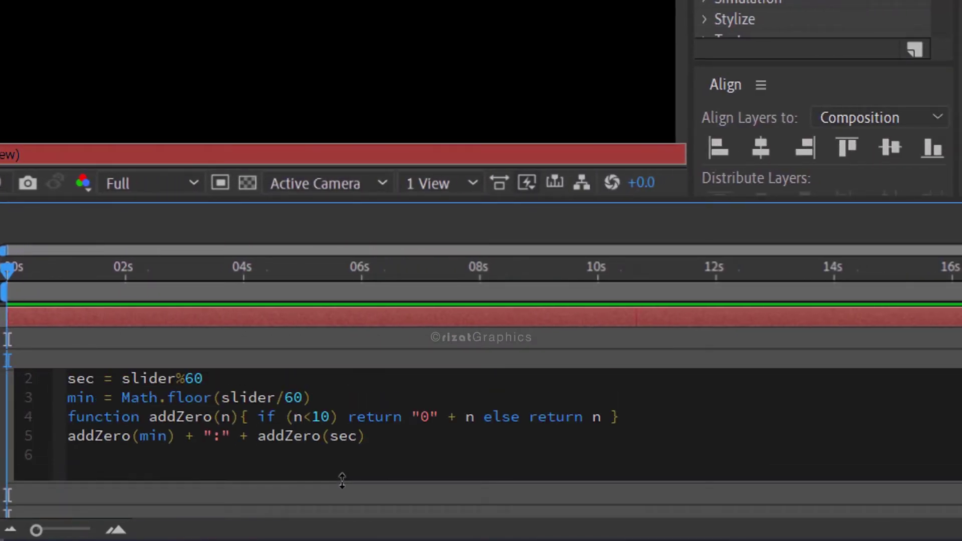
{"action": "key", "text": "KP_Enter"}
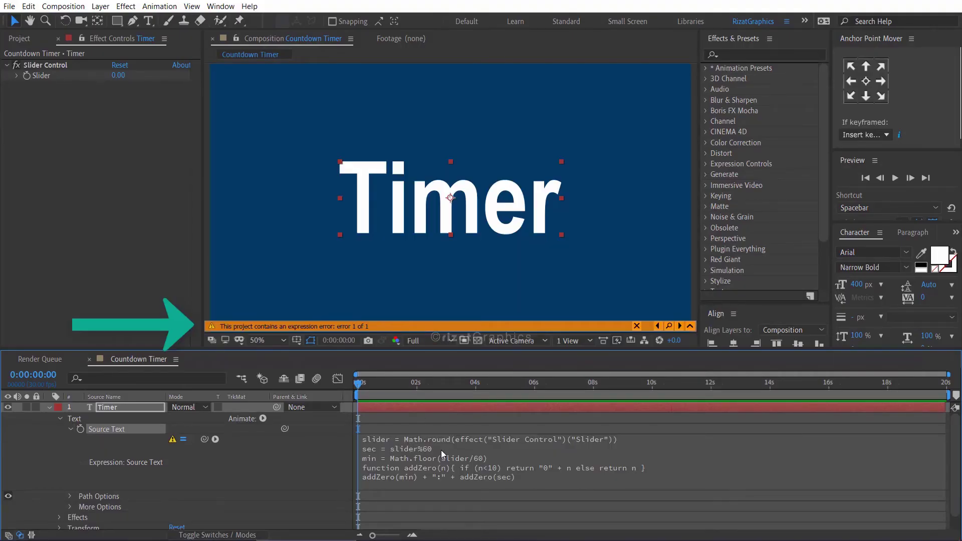
Step: Reopen the expression to inspect its addZero syntax error, then commit it again
{"action": "left_click", "coordinate": [441, 450]}
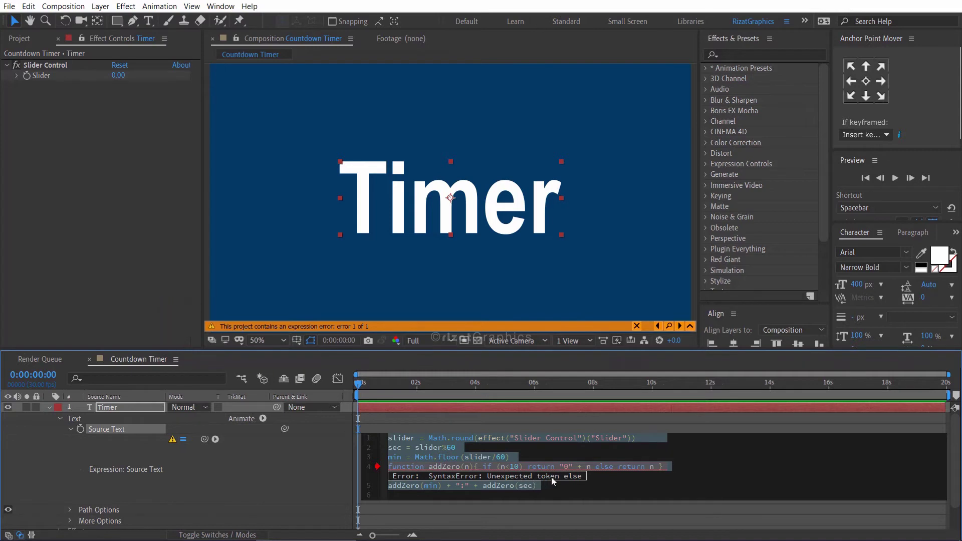
{"action": "left_click", "coordinate": [611, 480]}
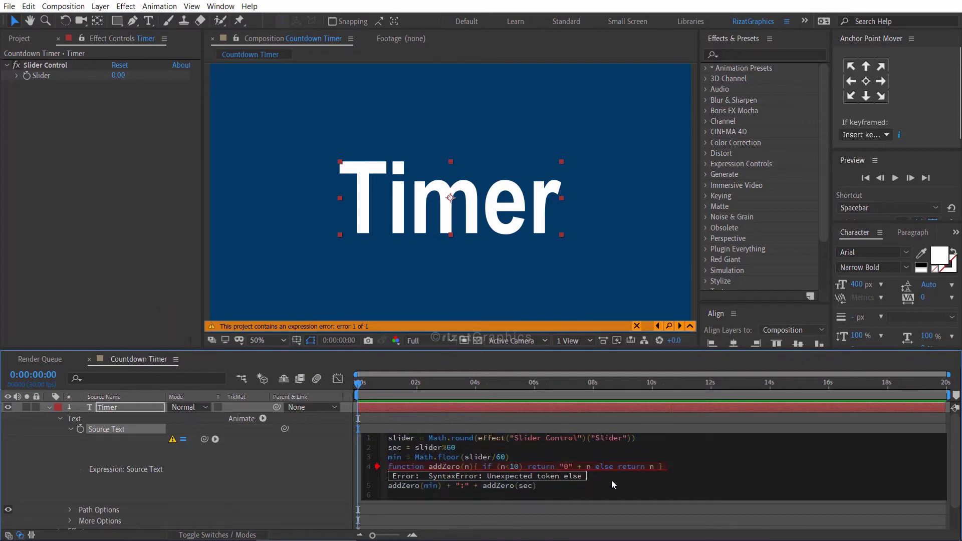
{"action": "left_click", "coordinate": [325, 476]}
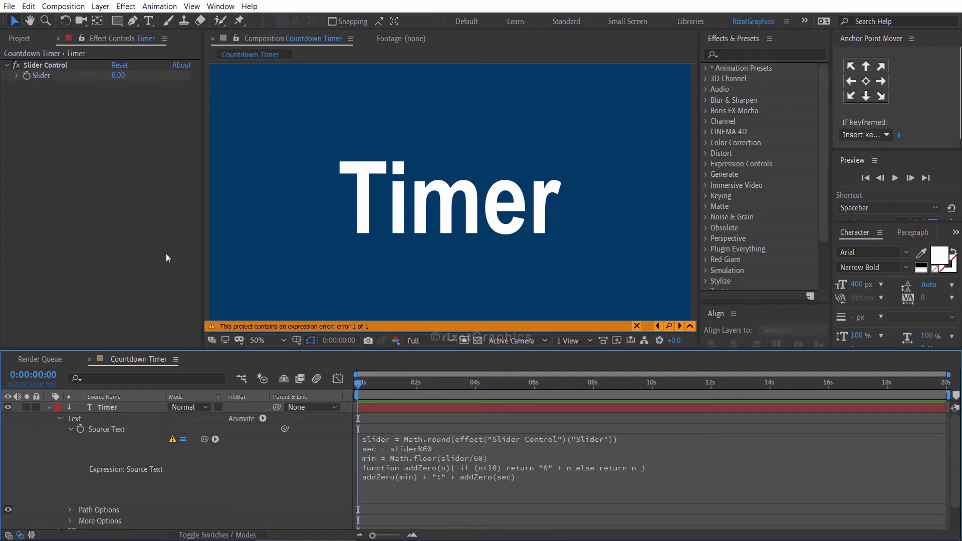
{"action": "left_click", "coordinate": [9, 6]}
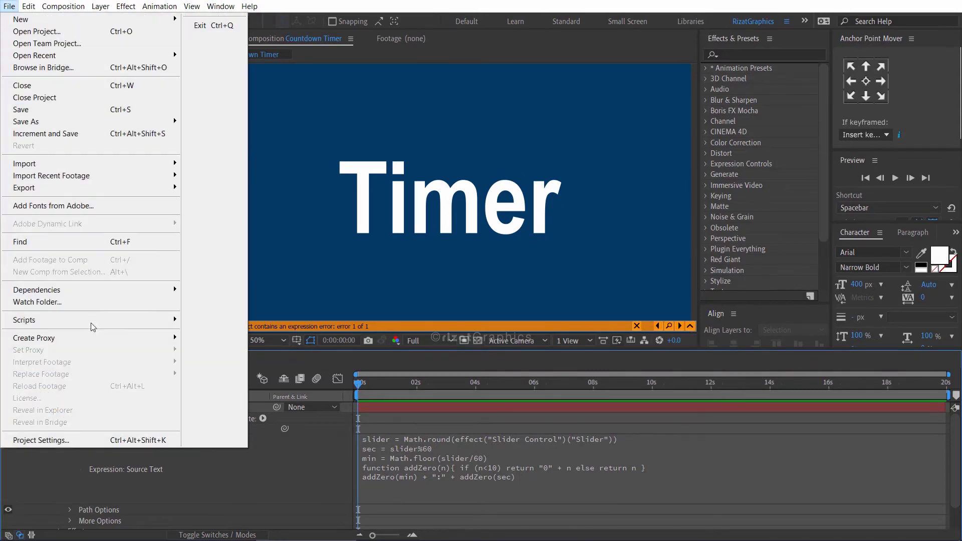
Step: Set the project's Expressions Engine to Legacy ExtendScript in Project Settings
{"action": "left_click", "coordinate": [101, 436]}
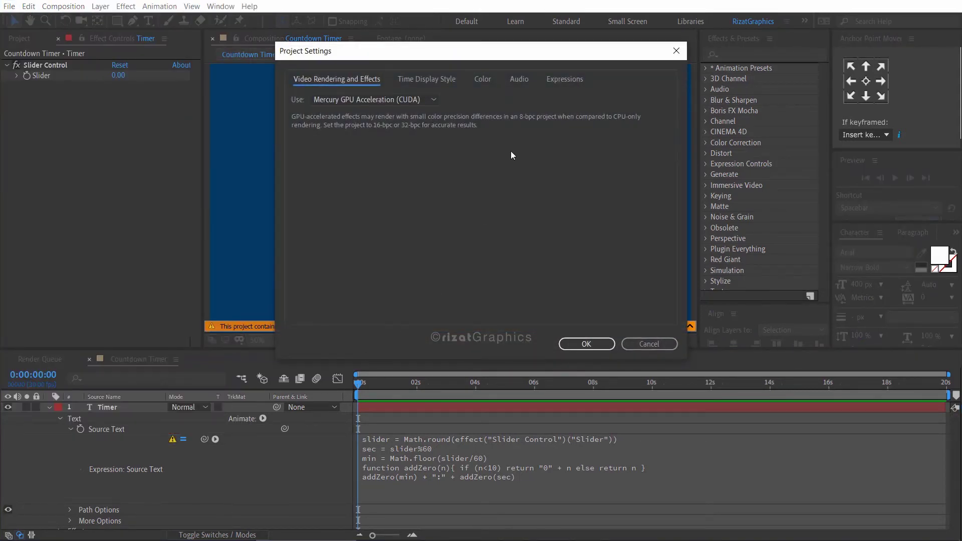
{"action": "left_click", "coordinate": [555, 80]}
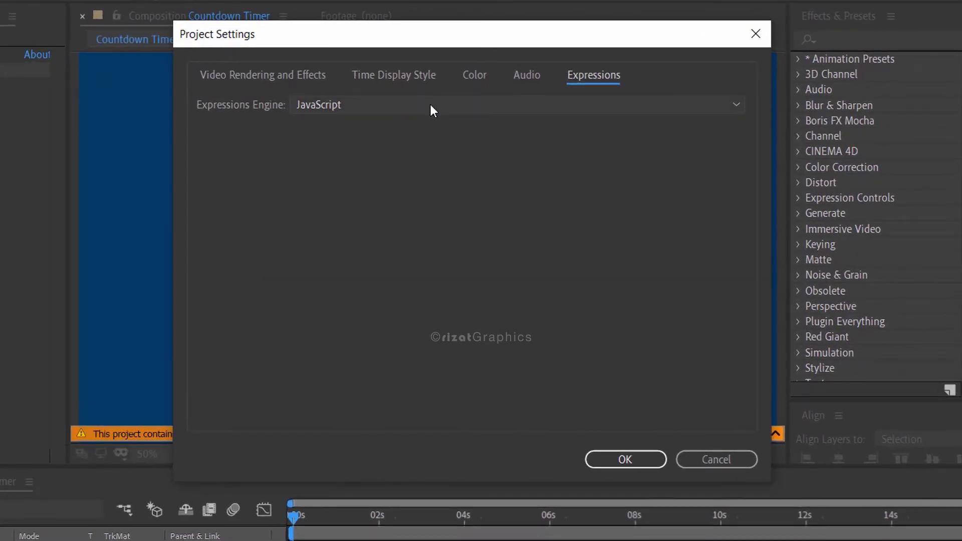
{"action": "left_click", "coordinate": [431, 106]}
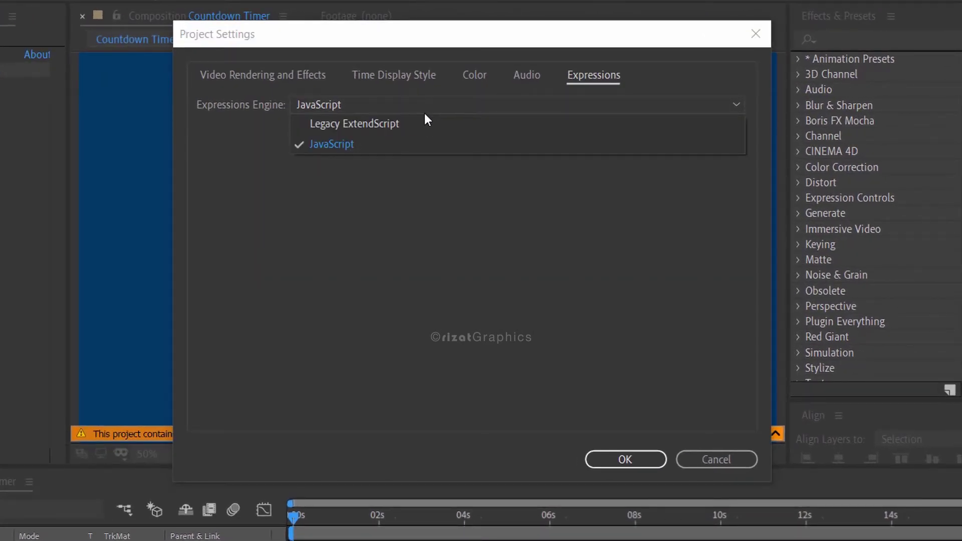
{"action": "left_click", "coordinate": [420, 122]}
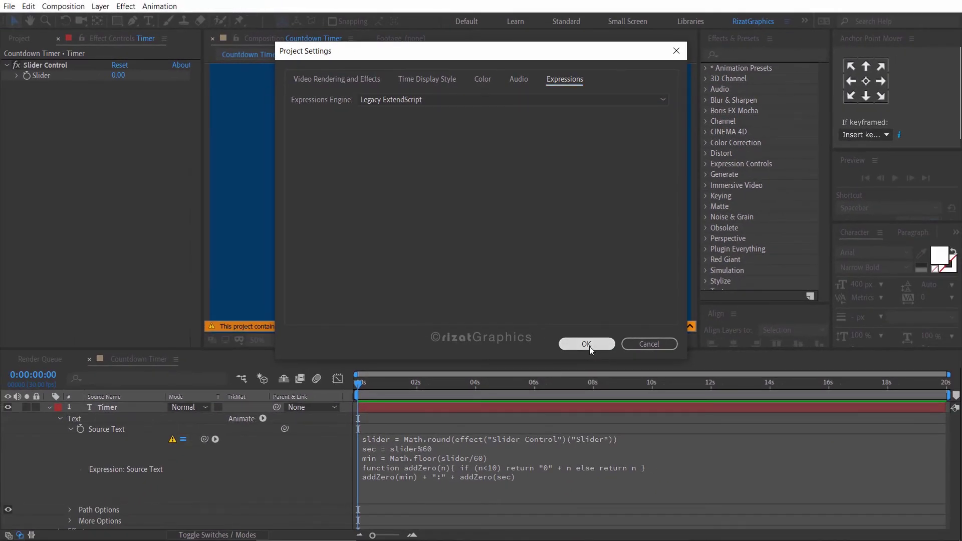
{"action": "left_click", "coordinate": [586, 344]}
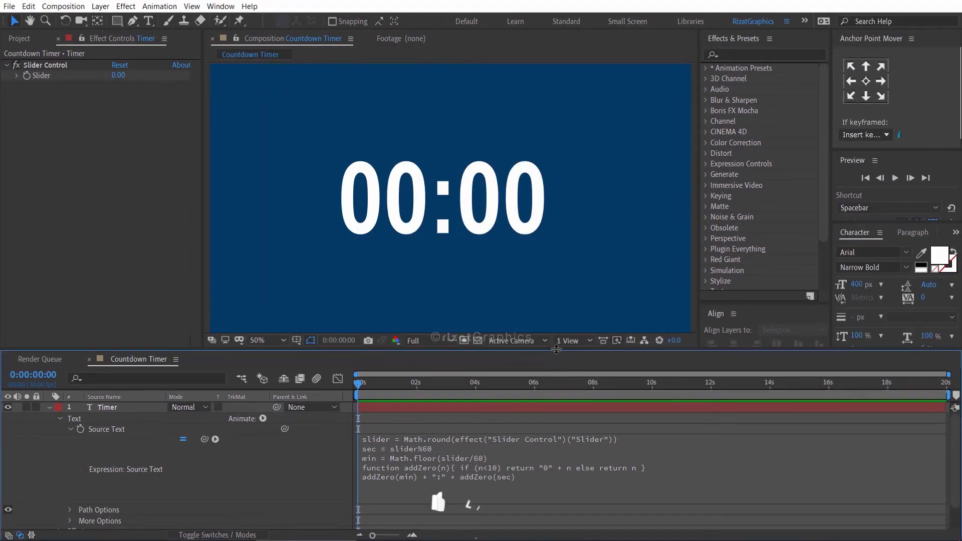
{"action": "left_click_drag", "start_coordinate": [557, 354], "coordinate": [557, 382]}
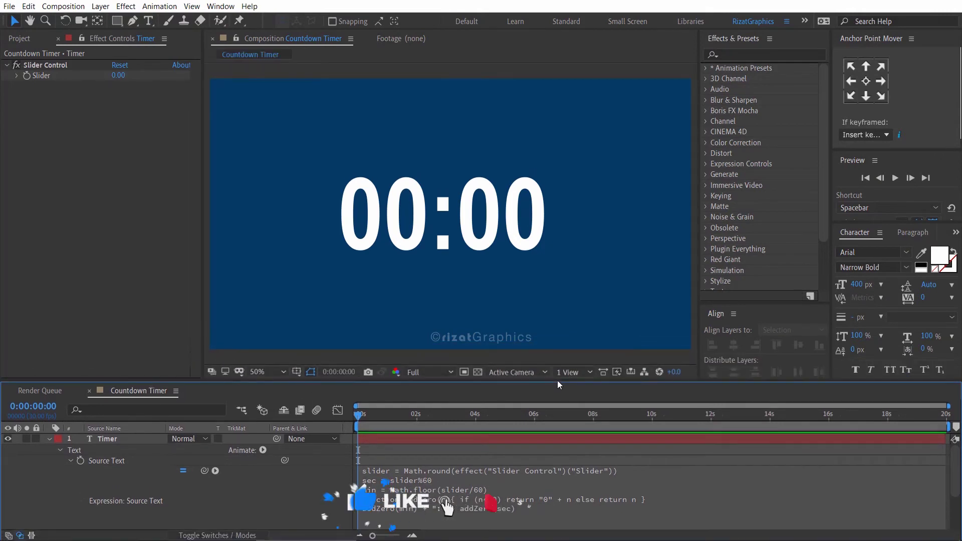
Step: Keyframe the Slider Control value at 20 on frame 0
{"action": "left_click", "coordinate": [49, 439]}
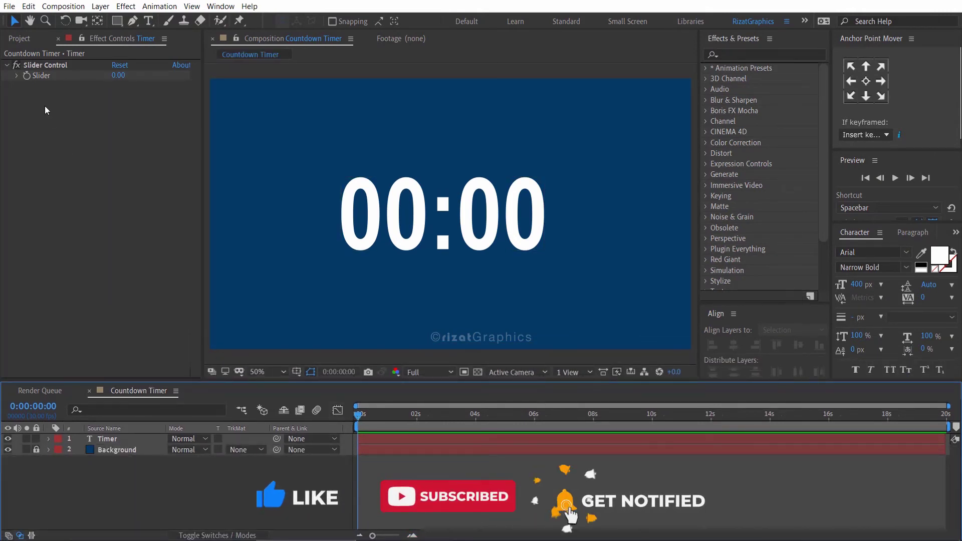
{"action": "left_click", "coordinate": [44, 65]}
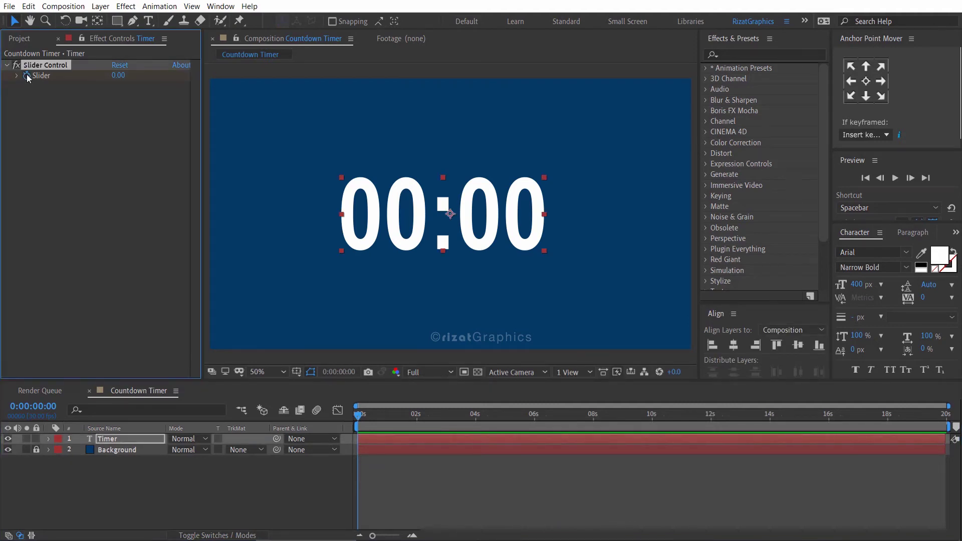
{"action": "left_click", "coordinate": [117, 77]}
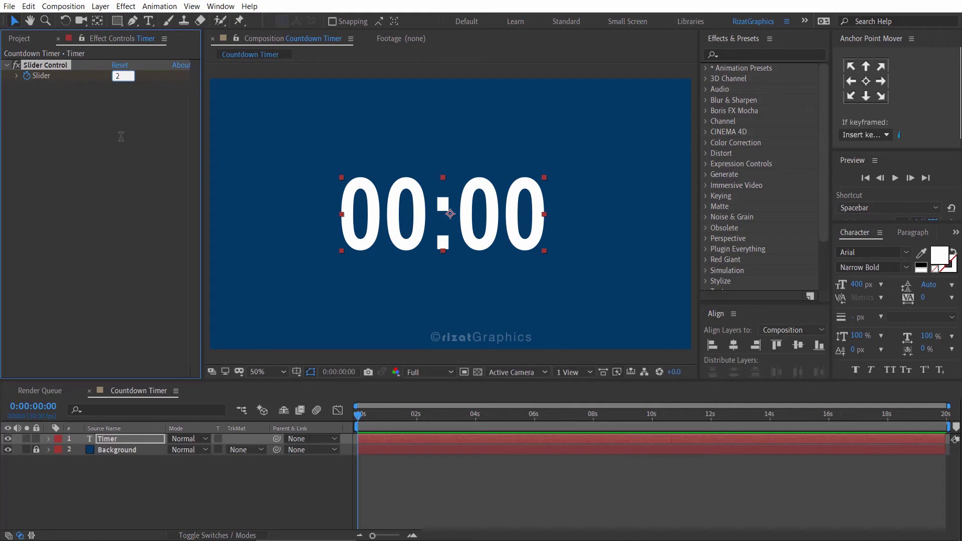
{"action": "key", "text": "Return"}
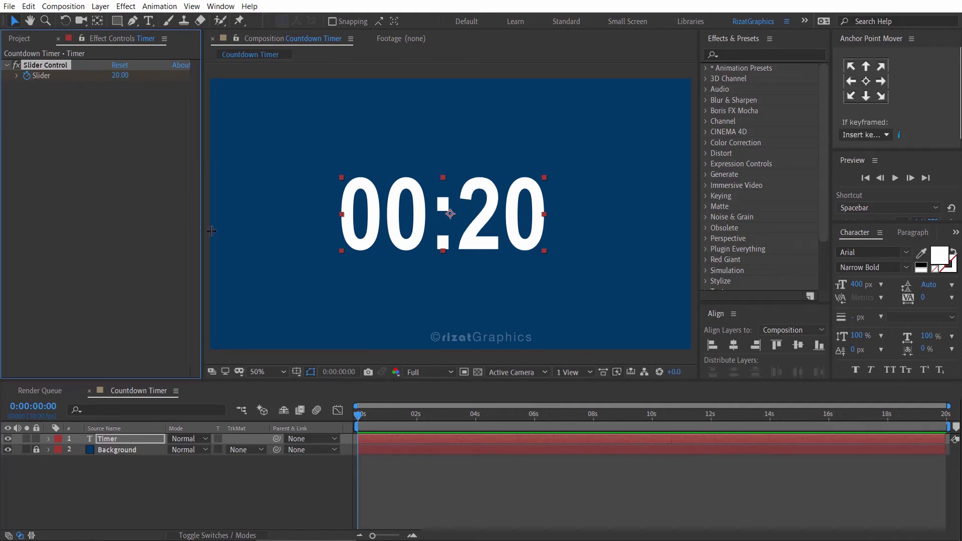
Step: Add a Slider keyframe of 0 at the last frame, then return to frame 0
{"action": "left_click", "coordinate": [923, 424]}
{"action": "key", "text": "End"}
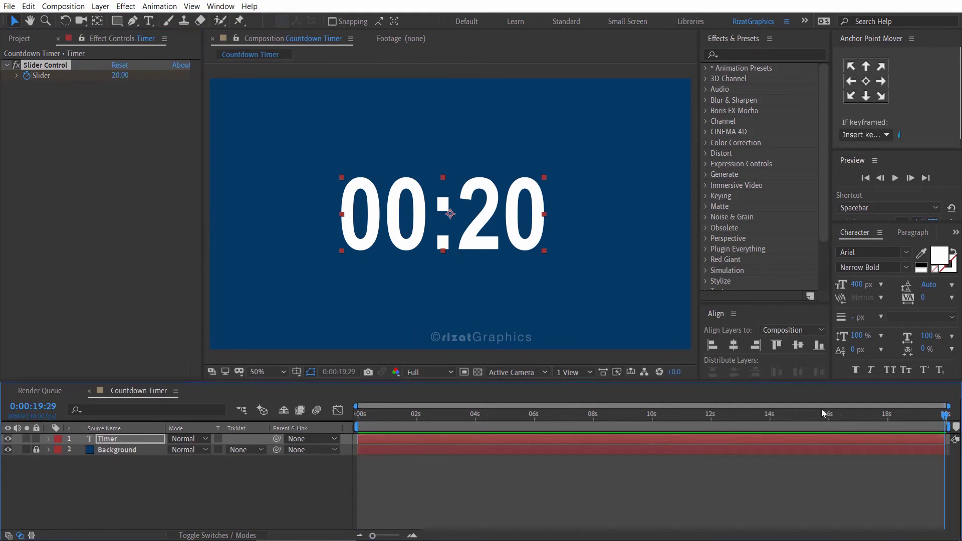
{"action": "left_click", "coordinate": [122, 78]}
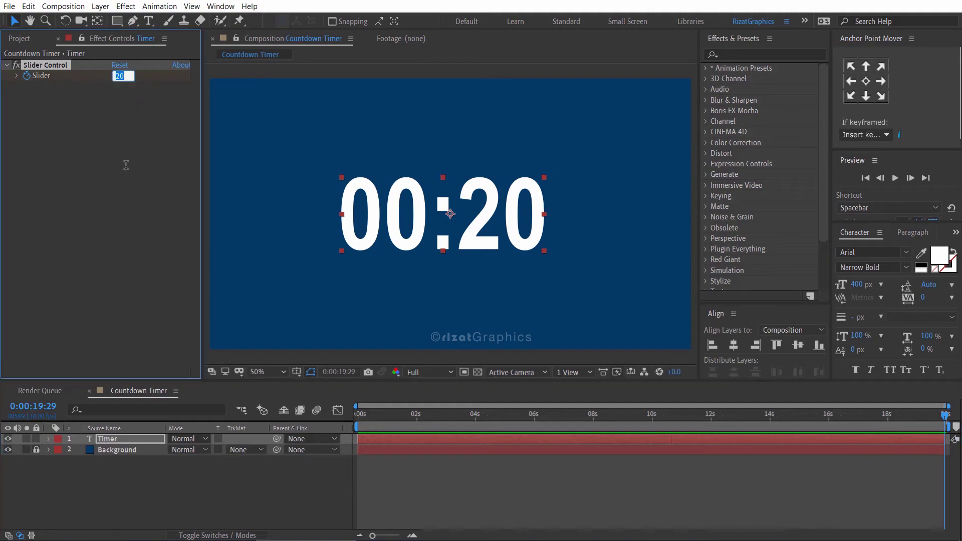
{"action": "key", "text": "Return"}
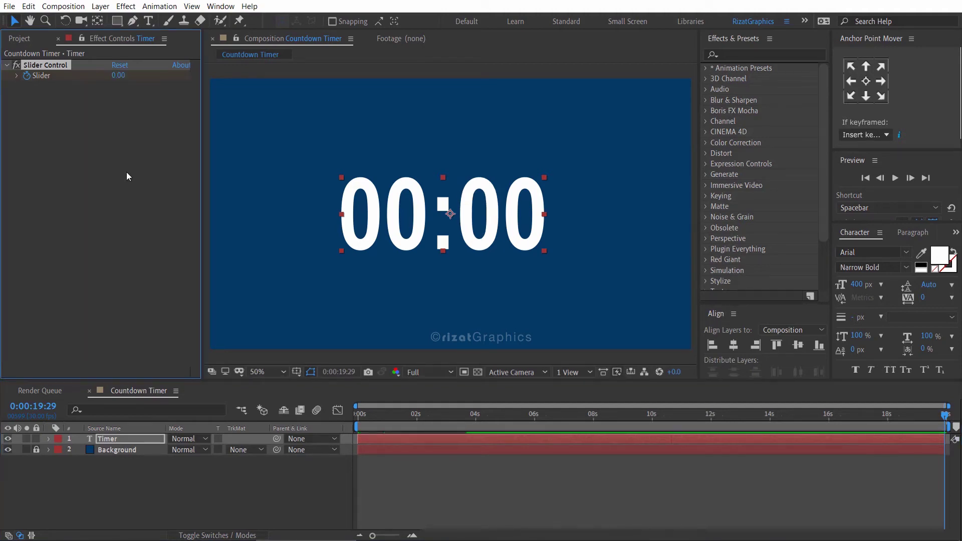
{"action": "left_click", "coordinate": [331, 456]}
{"action": "left_click_drag", "start_coordinate": [364, 419], "coordinate": [348, 417]}
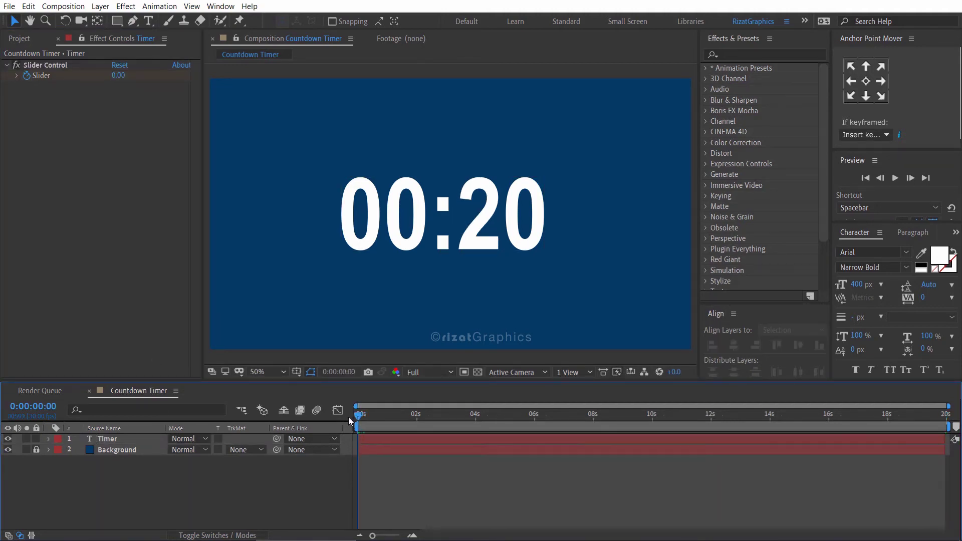
Step: Preview the countdown and stop it when the timer reads 00:15
{"action": "left_click", "coordinate": [895, 178]}
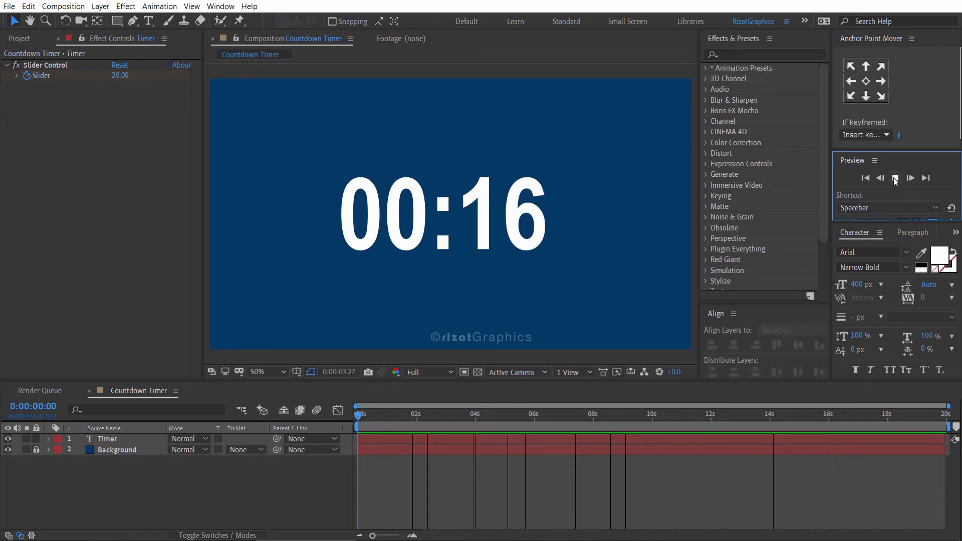
{"action": "left_click", "coordinate": [465, 254]}
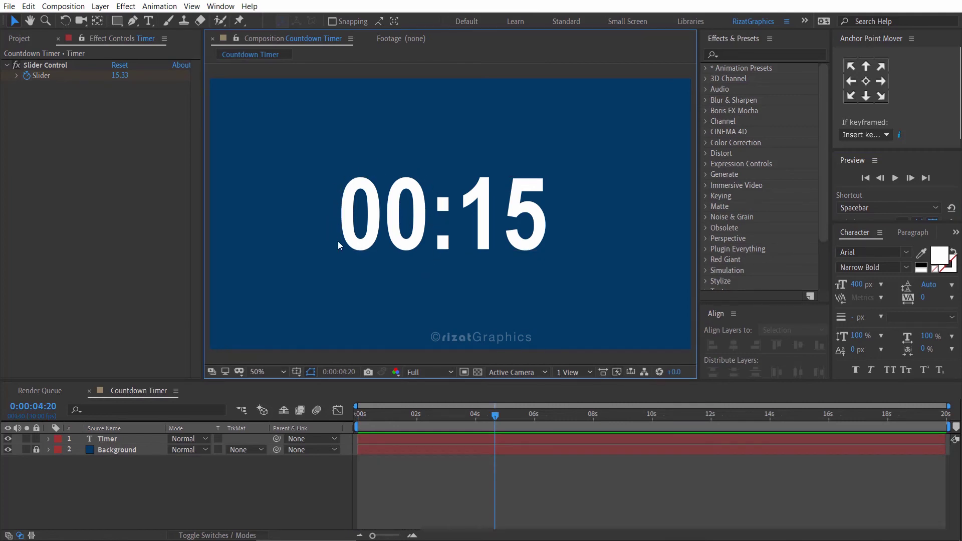
Step: Delete 'addZero(min) + ":" +' from the expression's last line, leaving addZero(sec)
{"action": "left_click", "coordinate": [380, 440]}
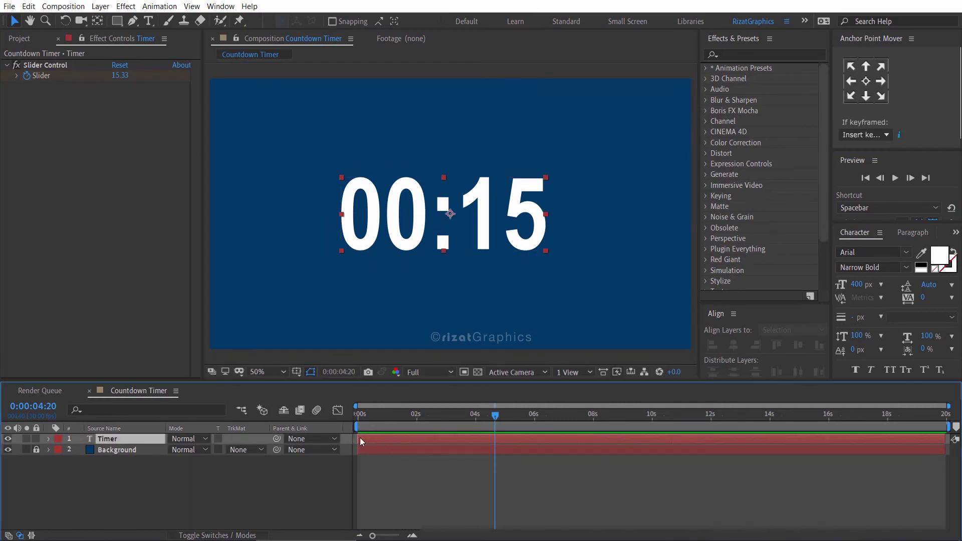
{"action": "key", "text": "e"}
{"action": "key", "text": "e"}
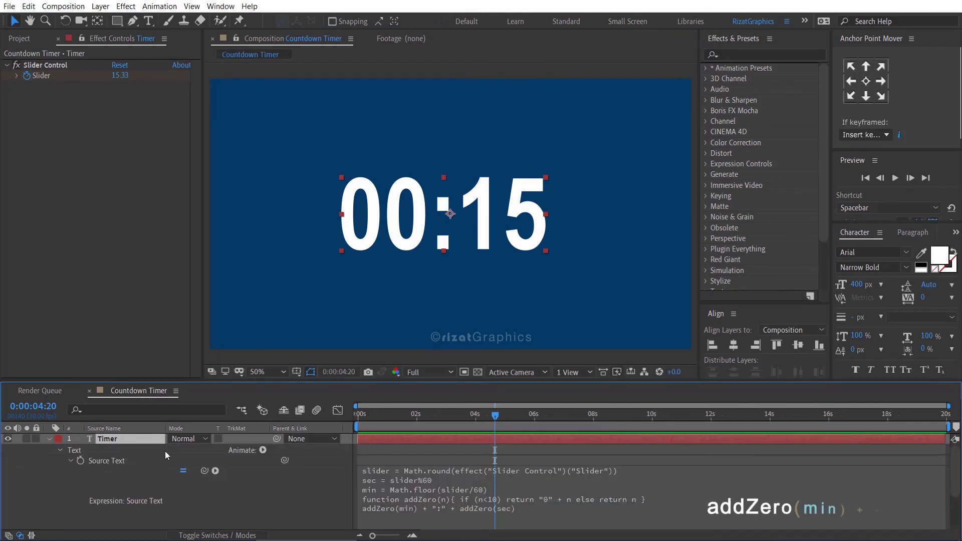
{"action": "left_click", "coordinate": [386, 502]}
{"action": "left_click", "coordinate": [447, 508]}
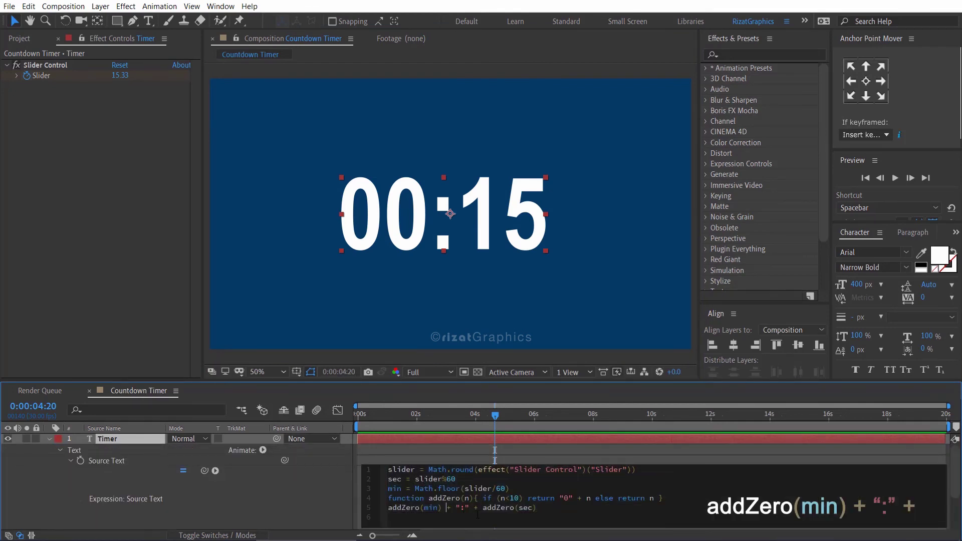
{"action": "left_click_drag", "start_coordinate": [479, 507], "coordinate": [408, 509]}
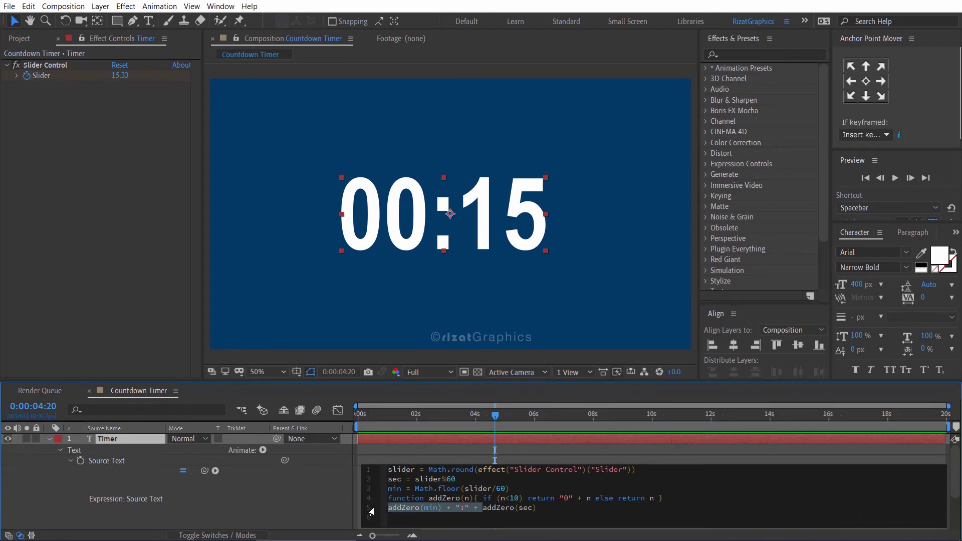
{"action": "key", "text": "BackSpace"}
{"action": "left_click", "coordinate": [267, 493]}
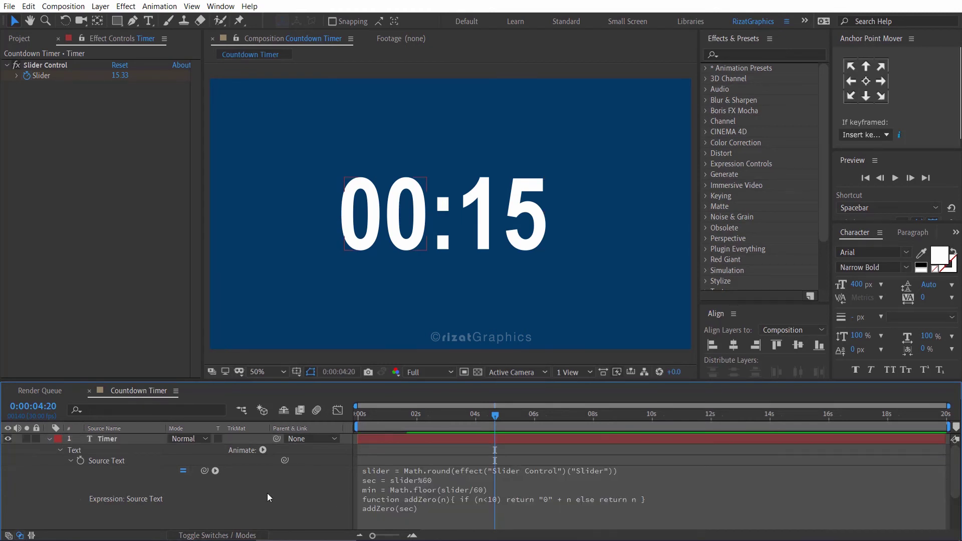
Step: Centre the Timer's anchor point and align the number horizontally in the comp
{"action": "left_click", "coordinate": [125, 441]}
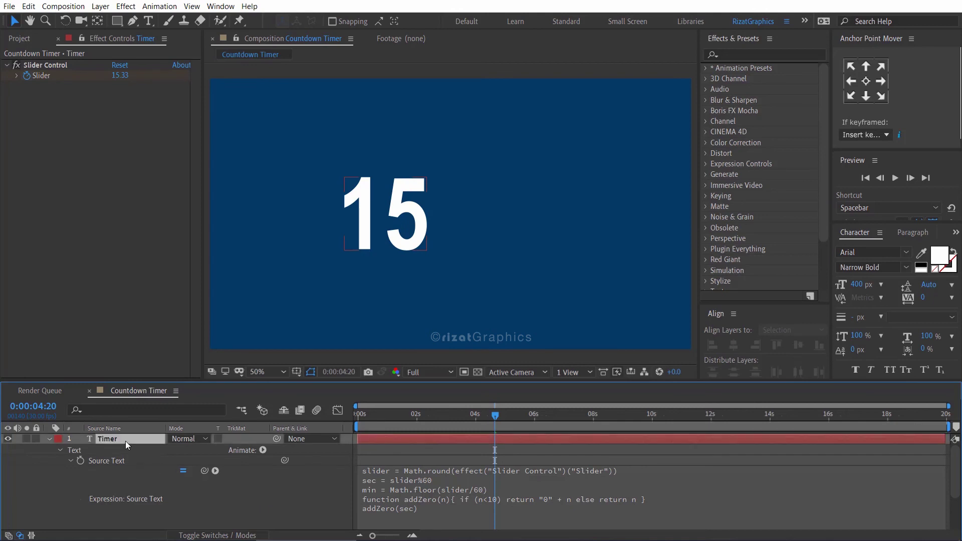
{"action": "left_click", "coordinate": [866, 81]}
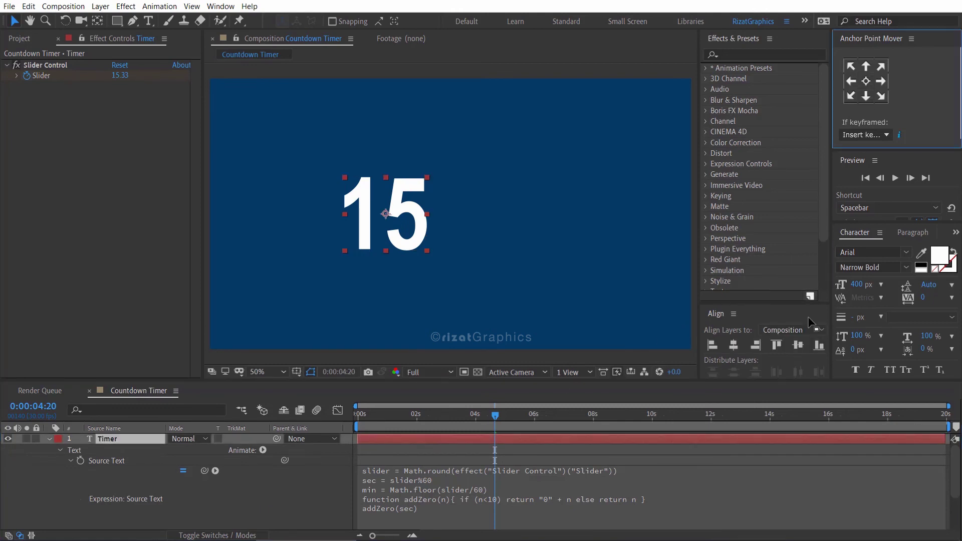
{"action": "left_click", "coordinate": [734, 345]}
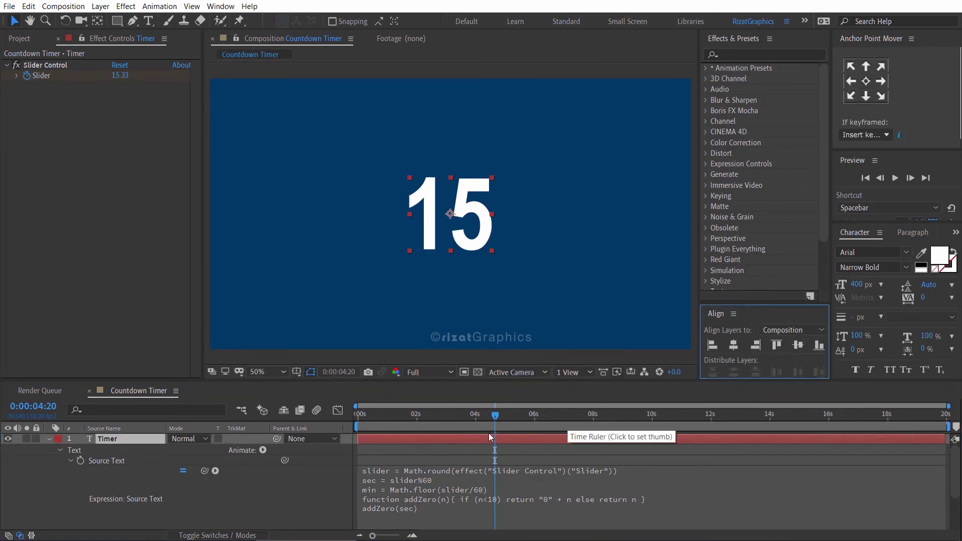
Step: Return to frame 0 and play the seconds-only countdown preview from 20
{"action": "left_click", "coordinate": [360, 426]}
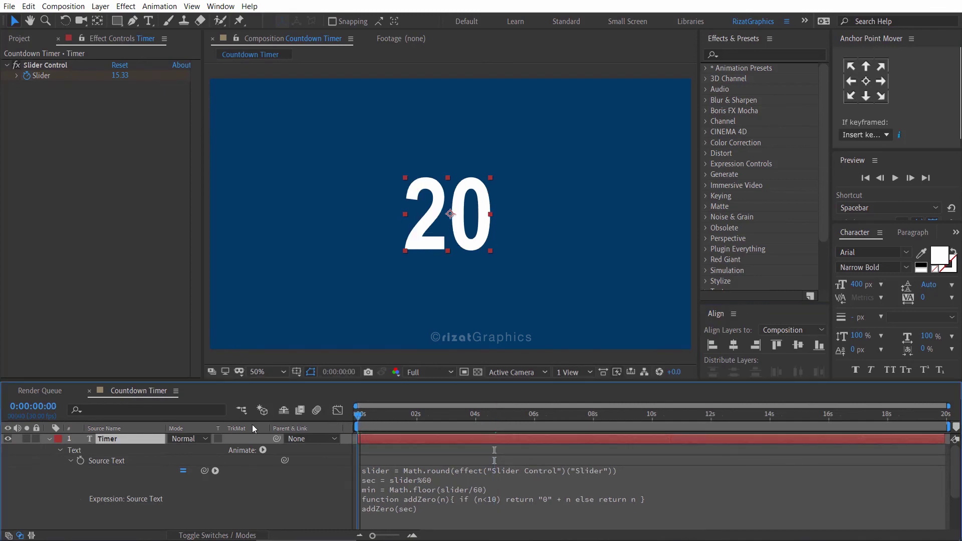
{"action": "left_click", "coordinate": [49, 438]}
{"action": "left_click", "coordinate": [180, 509]}
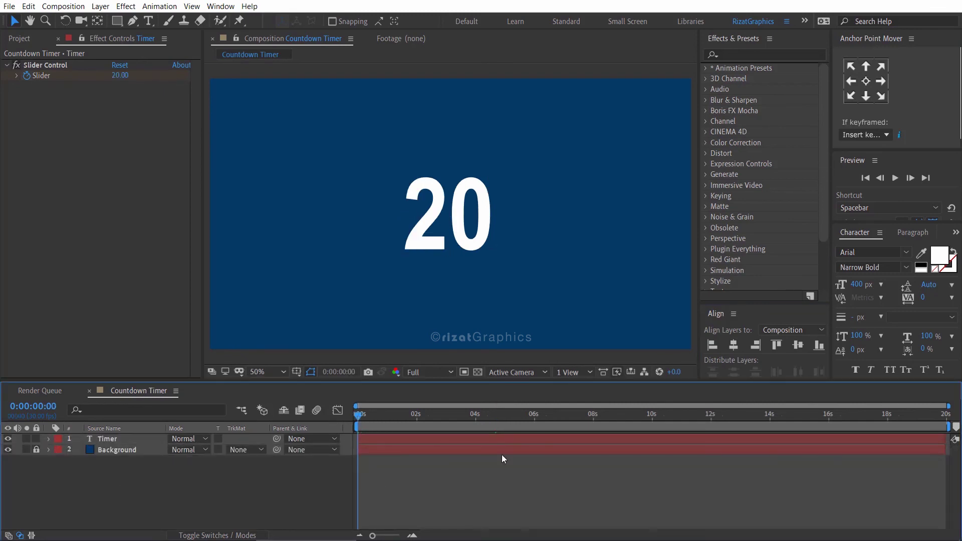
{"action": "left_click", "coordinate": [895, 179]}
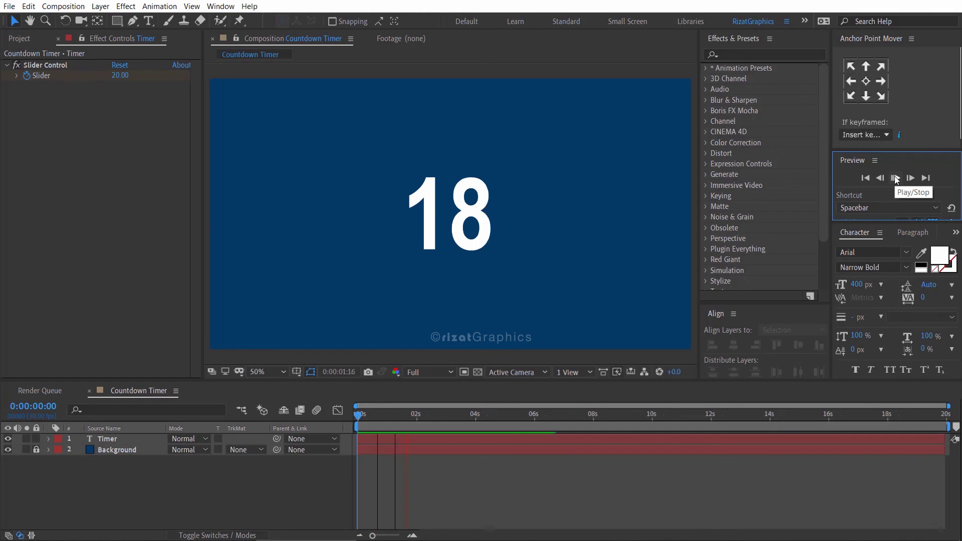